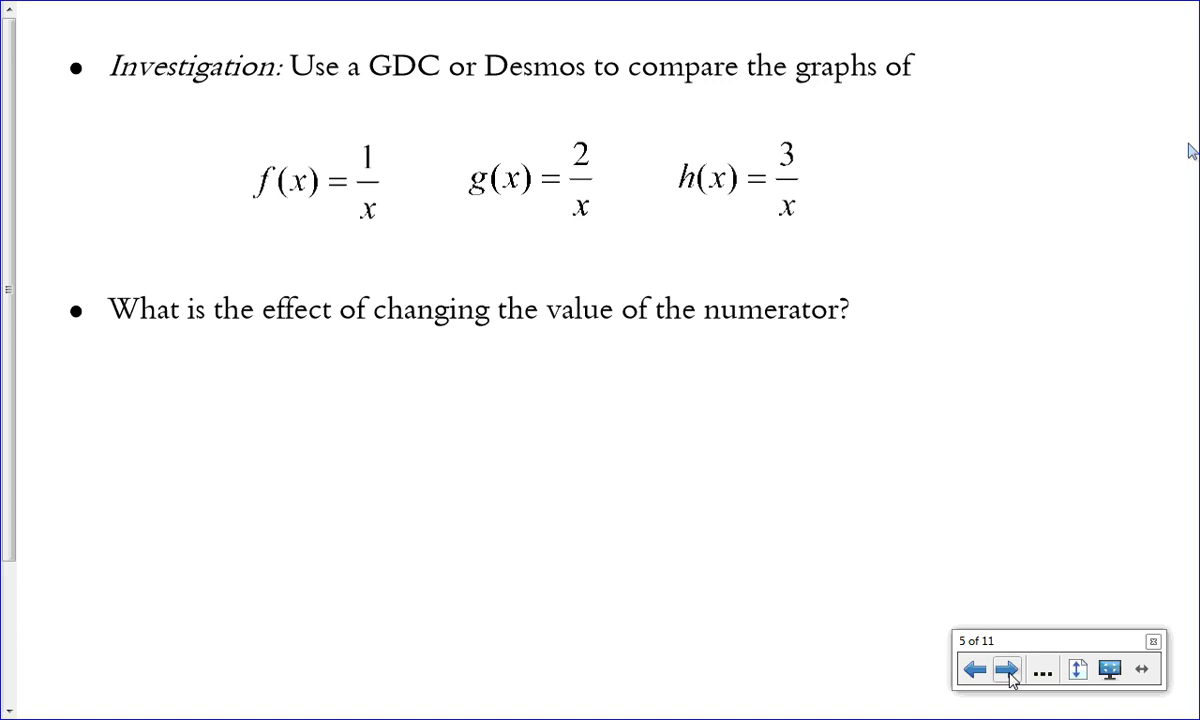
Step: Exit full-screen view to return to the Notebook editing window on page 5
key("Escape")
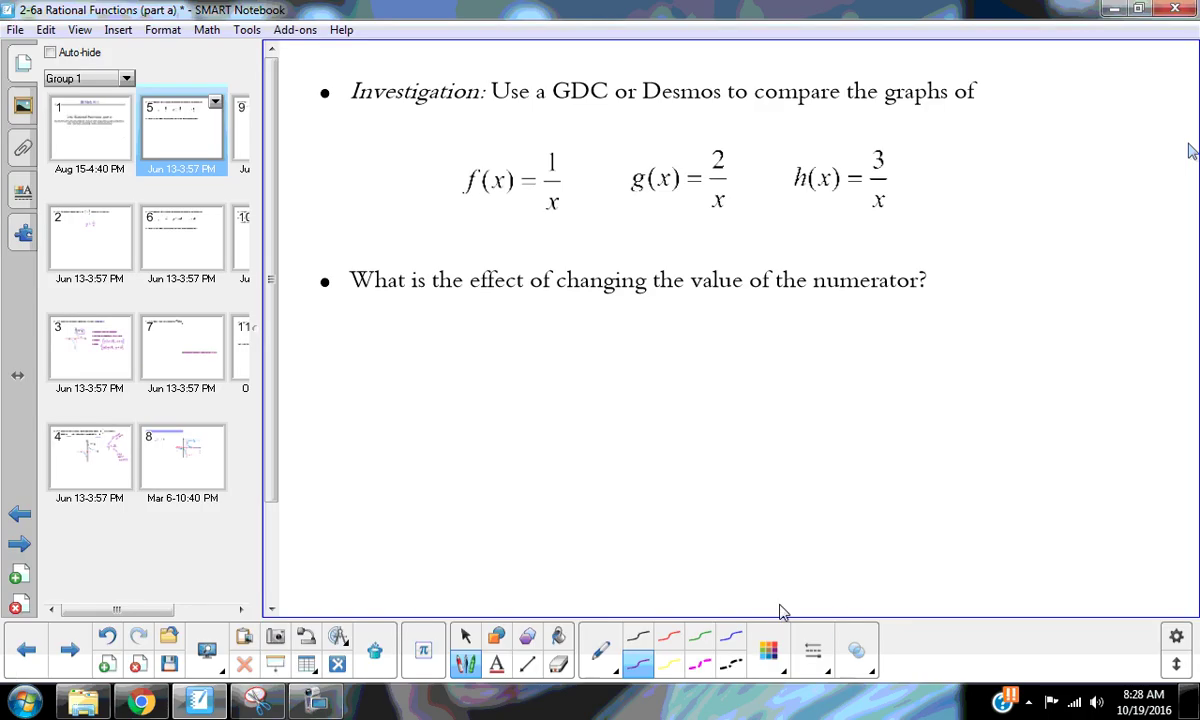
Step: Review the Desmos graphs of 1/x, 2/x and 3/x, then move the lesson to page 6
left_click(152, 703)
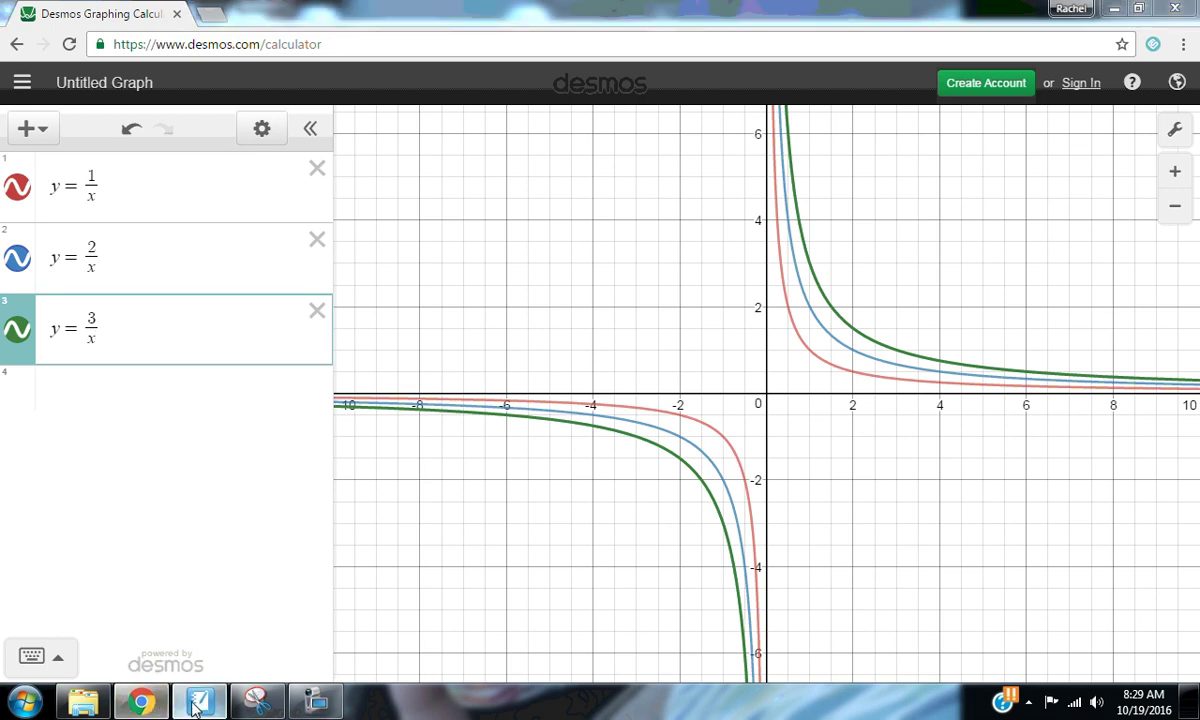
left_click(197, 703)
left_click(177, 277)
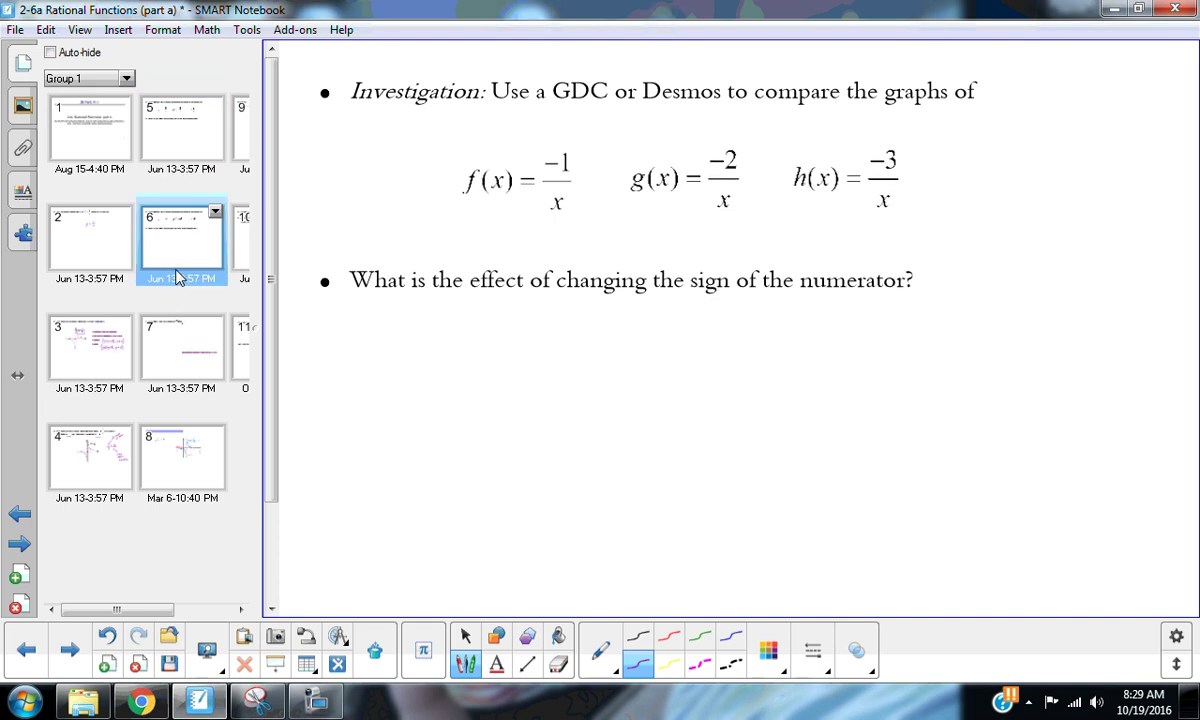
Step: Put a minus sign before each numerator 1, 2 and 3 in the Desmos expressions
left_click(130, 705)
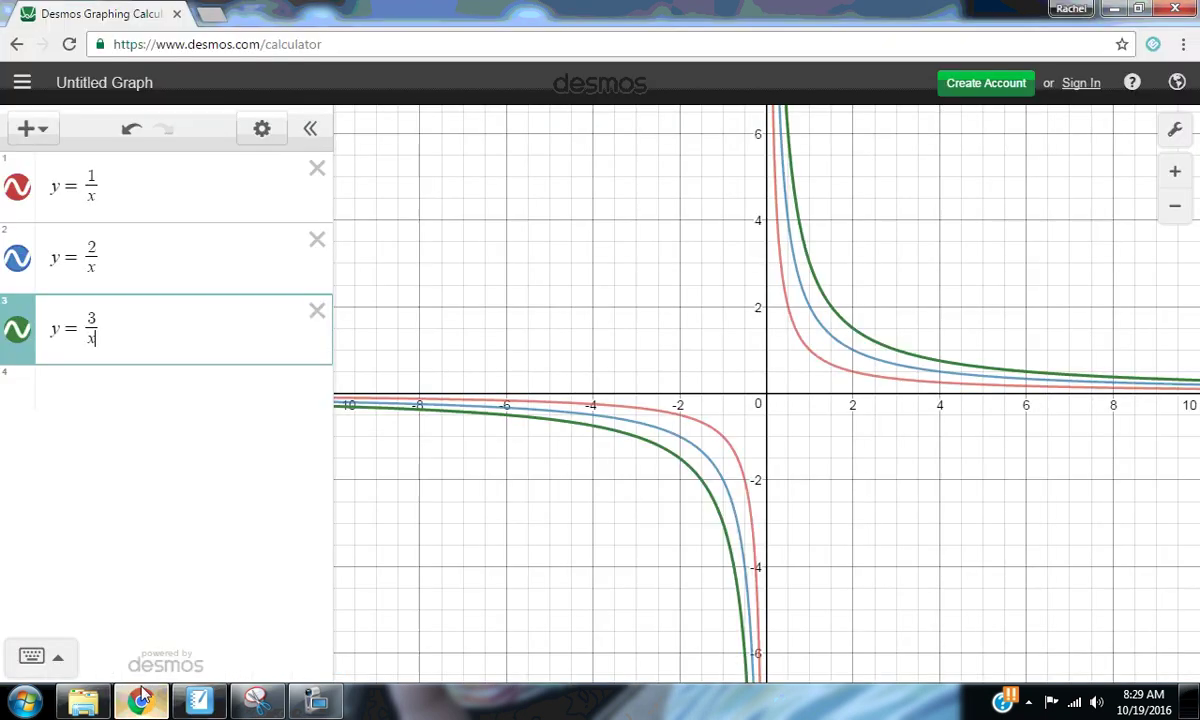
left_click(88, 177)
type("-")
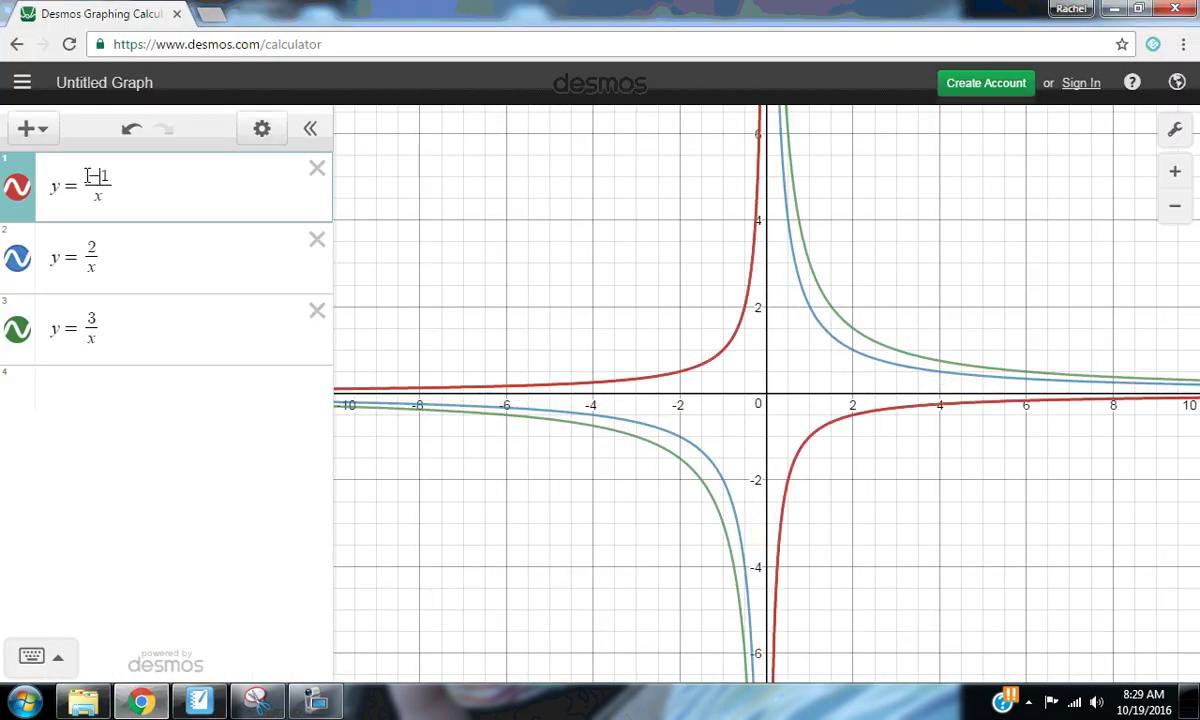
left_click(88, 246)
type("-")
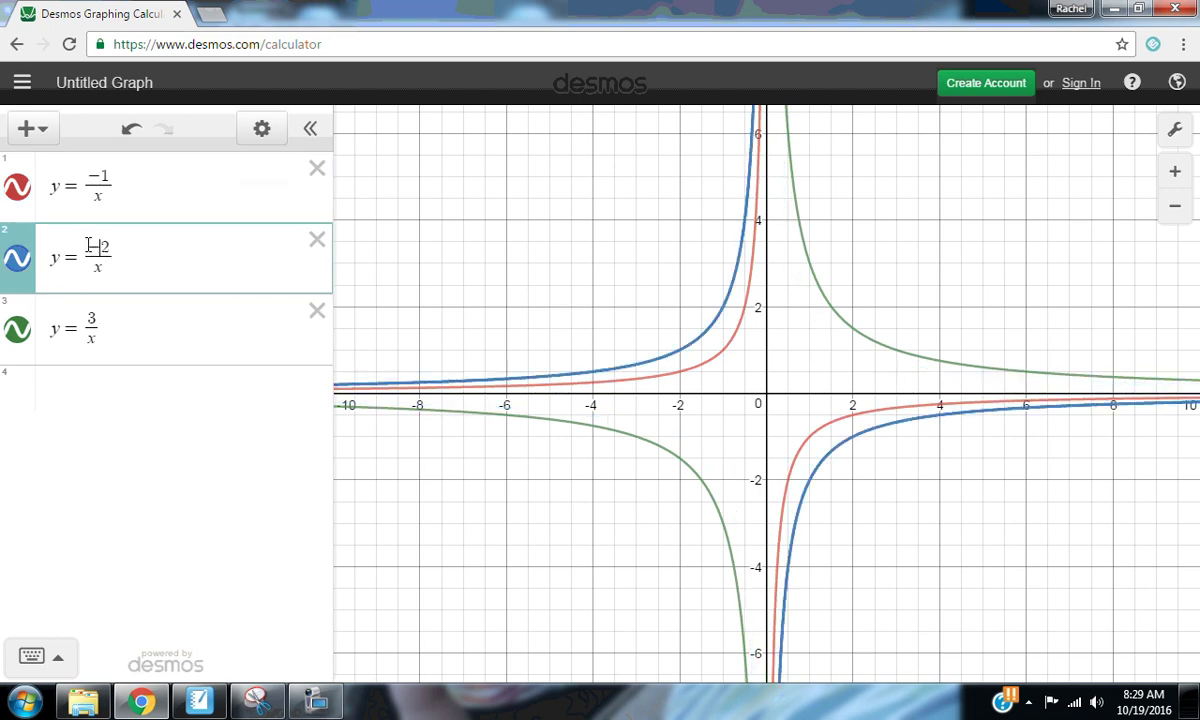
left_click(88, 318)
type("-")
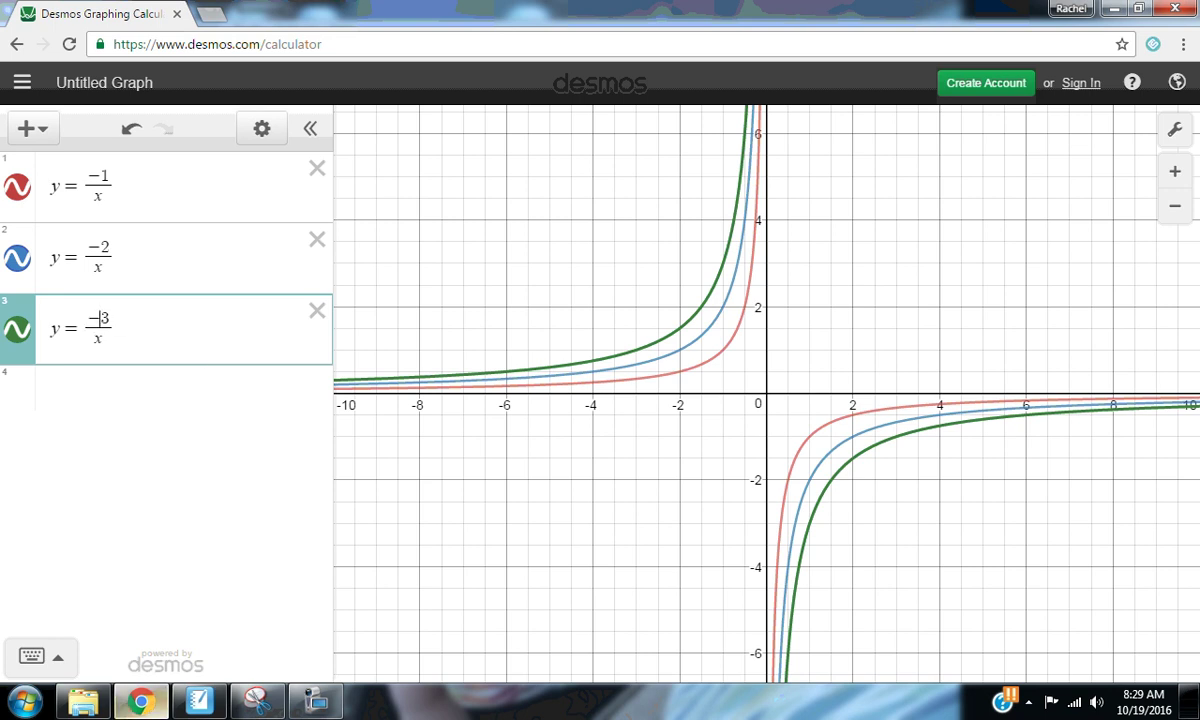
Step: Show page 7, the inverse of 1/x slide, in full screen
left_click(199, 701)
left_click(171, 367)
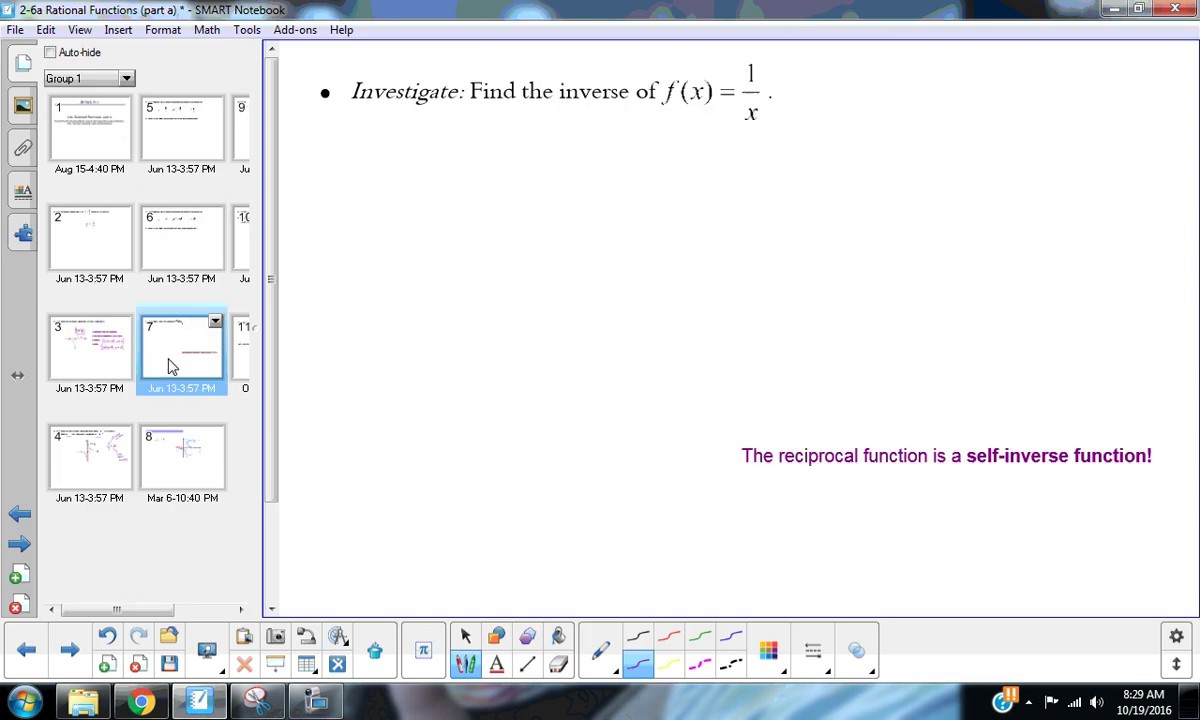
left_click(207, 650)
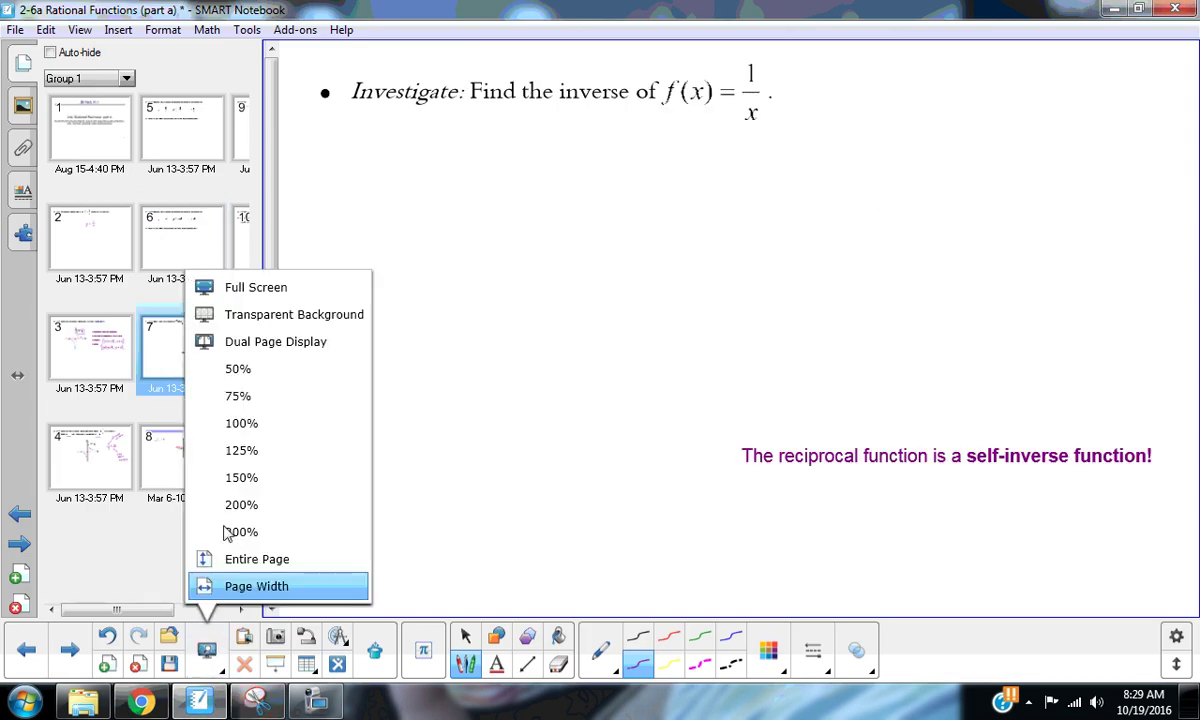
left_click(297, 290)
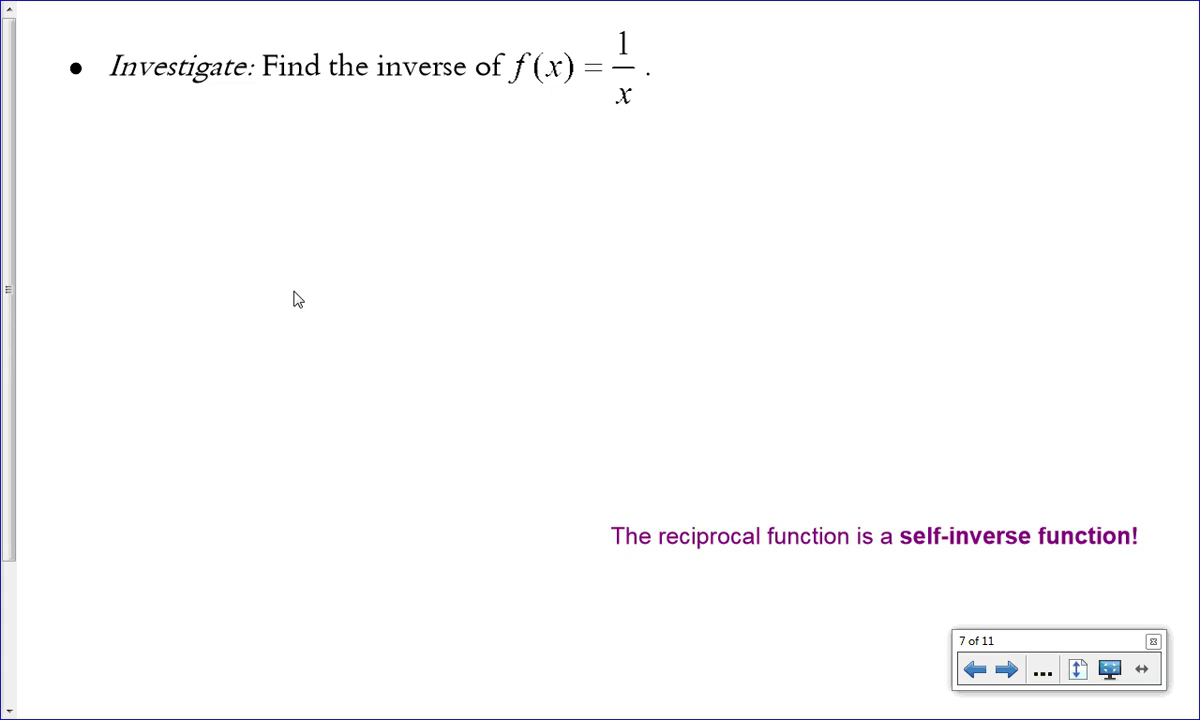
Step: Handwrite y = 1/x and swap variables to x = 1/y
mouse_move(512, 160)
left_mouse_down()
mouse_move(513, 202)
mouse_move(563, 167)
left_mouse_up()
left_click_drag(543, 178, 563, 177)
mouse_move(616, 140)
left_mouse_down()
mouse_move(614, 158)
mouse_move(632, 169)
left_mouse_up()
mouse_move(601, 192)
left_mouse_down()
mouse_move(613, 205)
mouse_move(601, 206)
left_mouse_up()
mouse_move(525, 255)
left_mouse_down()
mouse_move(509, 273)
mouse_move(567, 257)
left_mouse_up()
left_click_drag(548, 268, 567, 268)
mouse_move(610, 228)
left_mouse_down()
mouse_move(609, 250)
mouse_move(637, 259)
mouse_move(603, 312)
left_mouse_up()
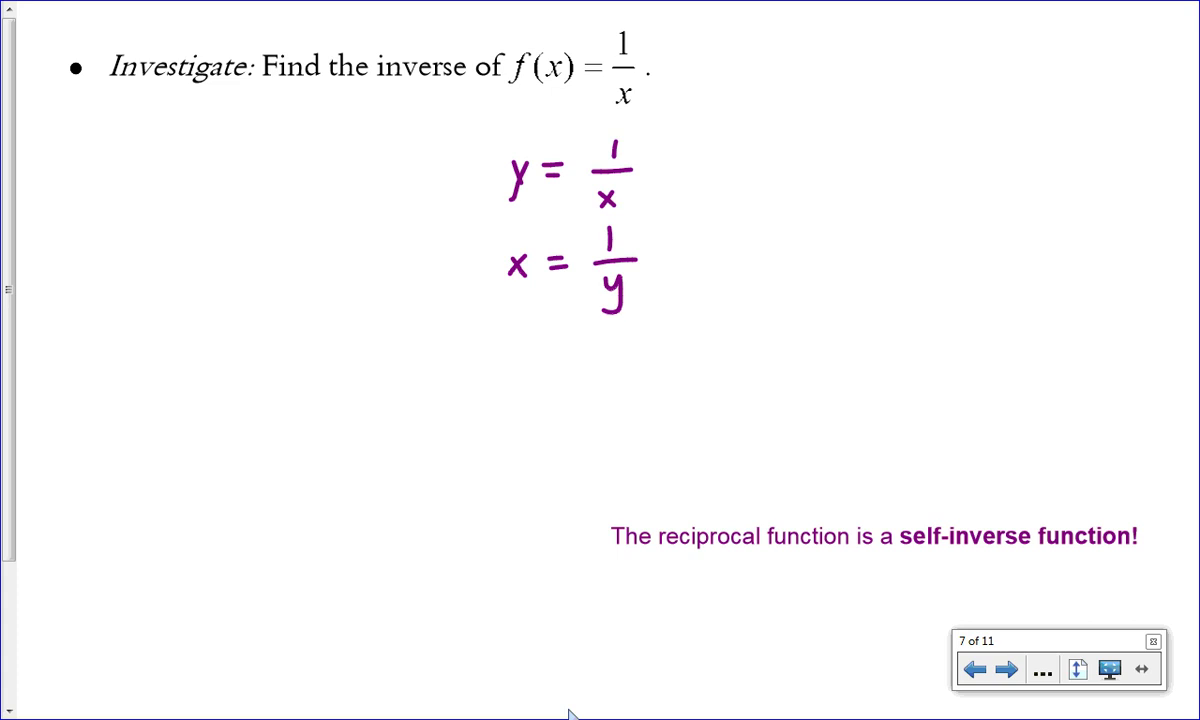
Step: Multiply both sides by y, cancel, and solve yx = 1 to y = 1/x
left_click(660, 259)
mouse_move(686, 248)
left_mouse_down()
mouse_move(702, 260)
mouse_move(700, 285)
left_mouse_up()
left_click(486, 262)
mouse_move(440, 248)
left_mouse_down()
mouse_move(461, 264)
mouse_move(442, 288)
left_mouse_up()
left_click_drag(590, 309, 712, 245)
left_click_drag(473, 352, 484, 393)
mouse_move(531, 348)
left_mouse_down()
mouse_move(518, 367)
mouse_move(531, 378)
mouse_move(573, 351)
mouse_move(605, 372)
left_mouse_up()
mouse_move(481, 418)
left_mouse_down()
mouse_move(485, 458)
mouse_move(517, 424)
mouse_move(541, 432)
mouse_move(579, 397)
mouse_move(577, 428)
left_mouse_up()
mouse_move(560, 433)
left_mouse_down()
mouse_move(594, 433)
mouse_move(586, 463)
mouse_move(569, 464)
left_mouse_up()
Step: Write f⁻¹(x) = 1/x, box it, and advance to page 8
mouse_move(466, 502)
left_mouse_down()
mouse_move(457, 538)
mouse_move(482, 490)
mouse_move(487, 500)
left_mouse_up()
mouse_move(504, 483)
left_mouse_down()
mouse_move(496, 532)
mouse_move(520, 527)
left_mouse_up()
mouse_move(520, 498)
left_mouse_down()
mouse_move(503, 527)
mouse_move(530, 532)
mouse_move(552, 510)
left_mouse_up()
mouse_move(540, 520)
left_mouse_down()
mouse_move(573, 490)
mouse_move(565, 523)
mouse_move(586, 546)
left_mouse_up()
left_click_drag(586, 521, 567, 547)
mouse_move(592, 478)
left_mouse_down()
mouse_move(451, 480)
mouse_move(443, 557)
mouse_move(480, 573)
mouse_move(580, 579)
mouse_move(602, 525)
mouse_move(580, 470)
left_mouse_up()
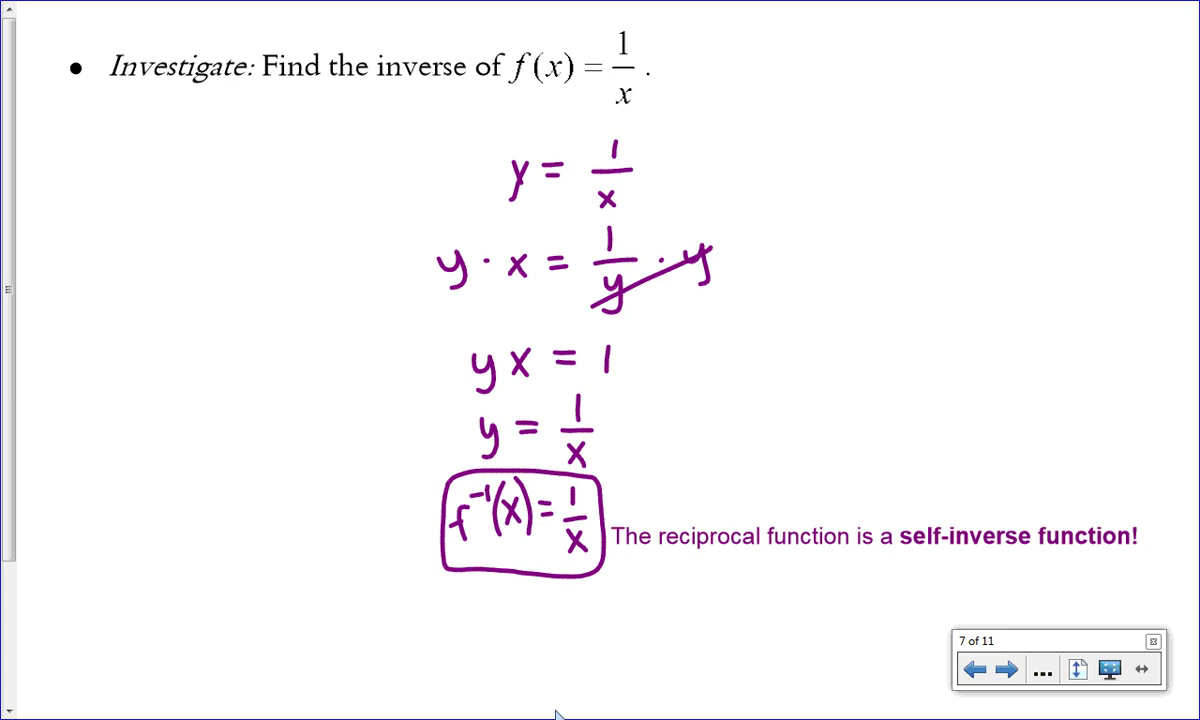
left_click(1007, 669)
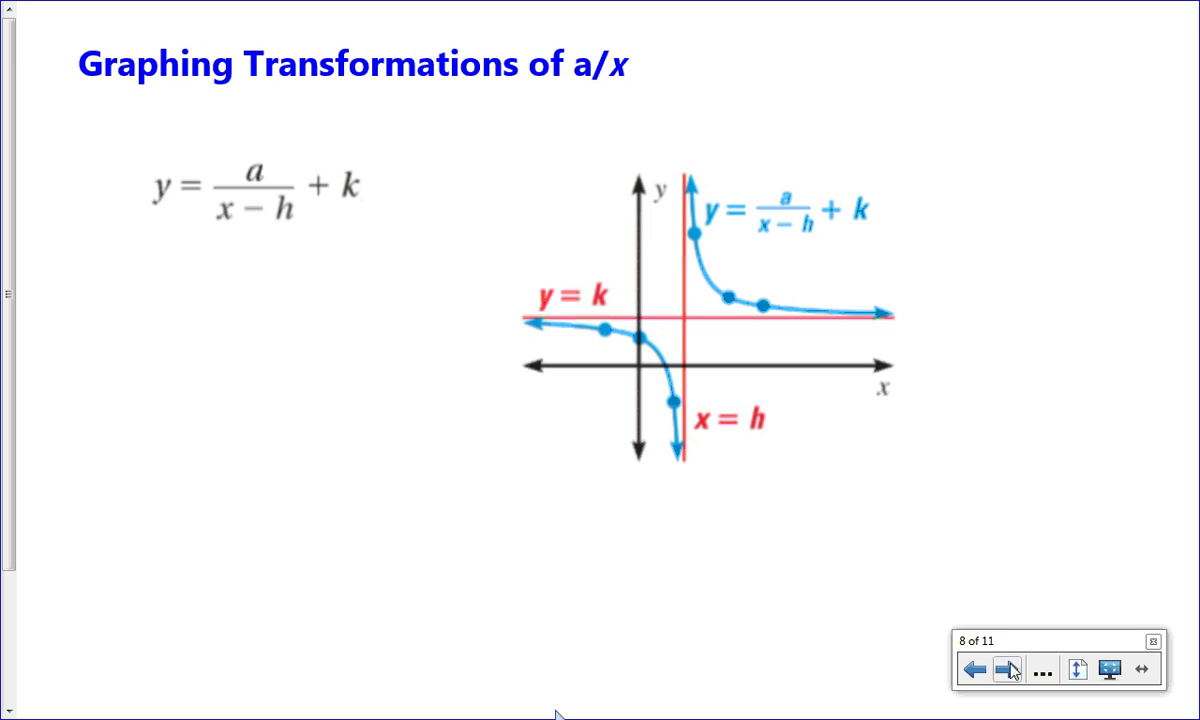
Step: Page back four slides, then forward to the Example slide on page 9
left_click(977, 670)
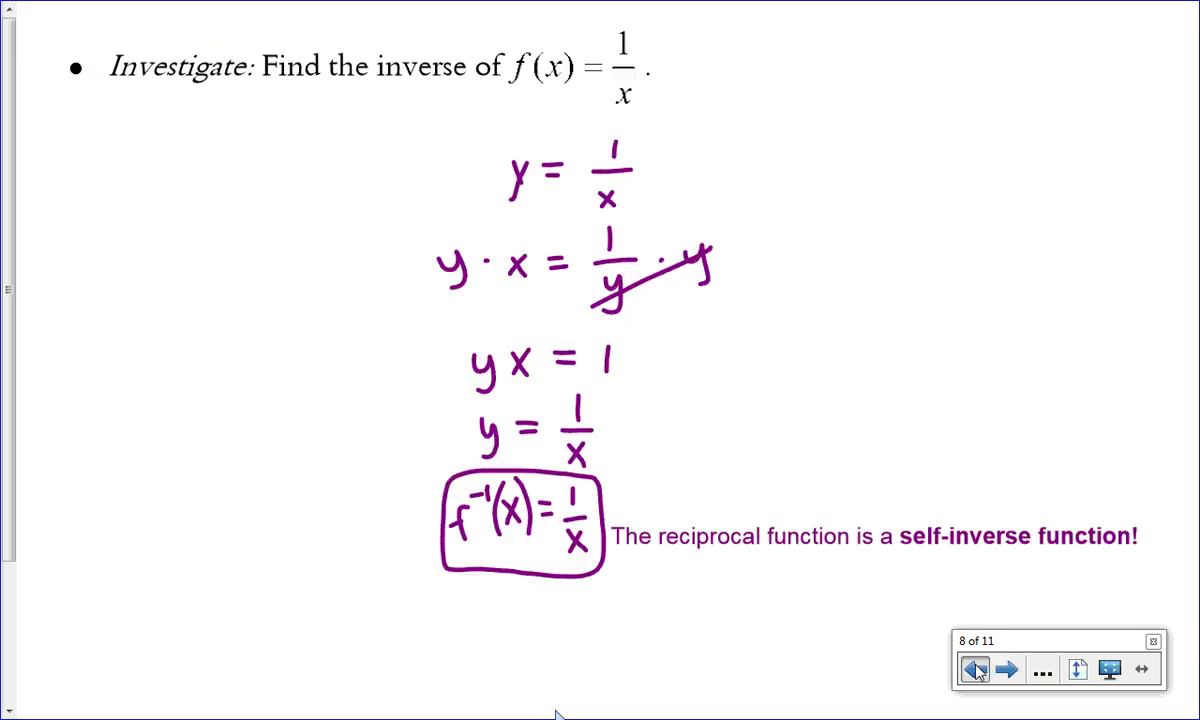
left_click(977, 670)
left_click(977, 670)
left_click(977, 670)
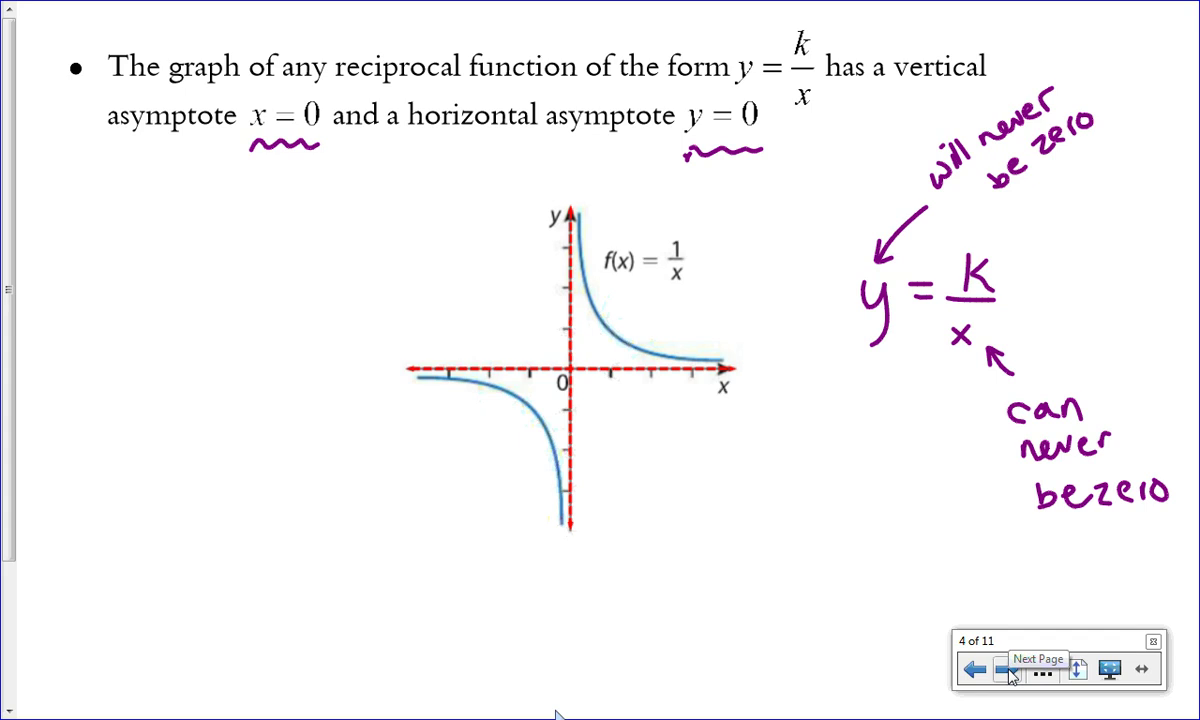
left_click(1008, 672)
left_click(1008, 672)
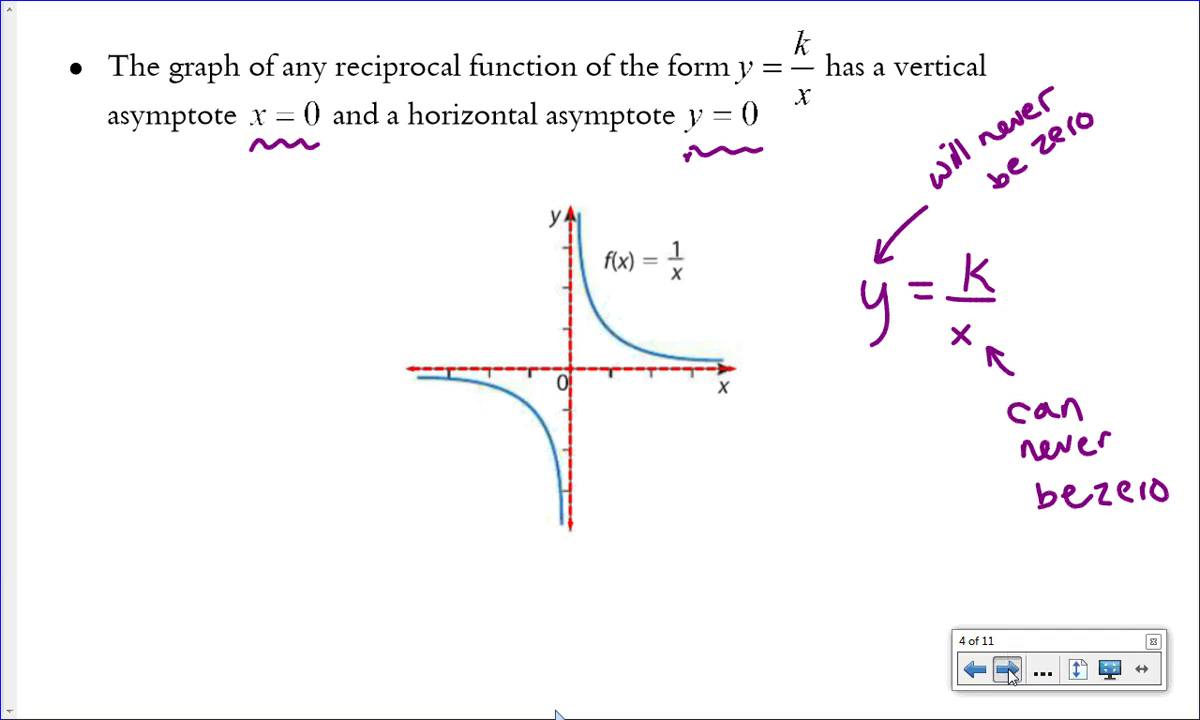
left_click(1008, 672)
left_click(1008, 672)
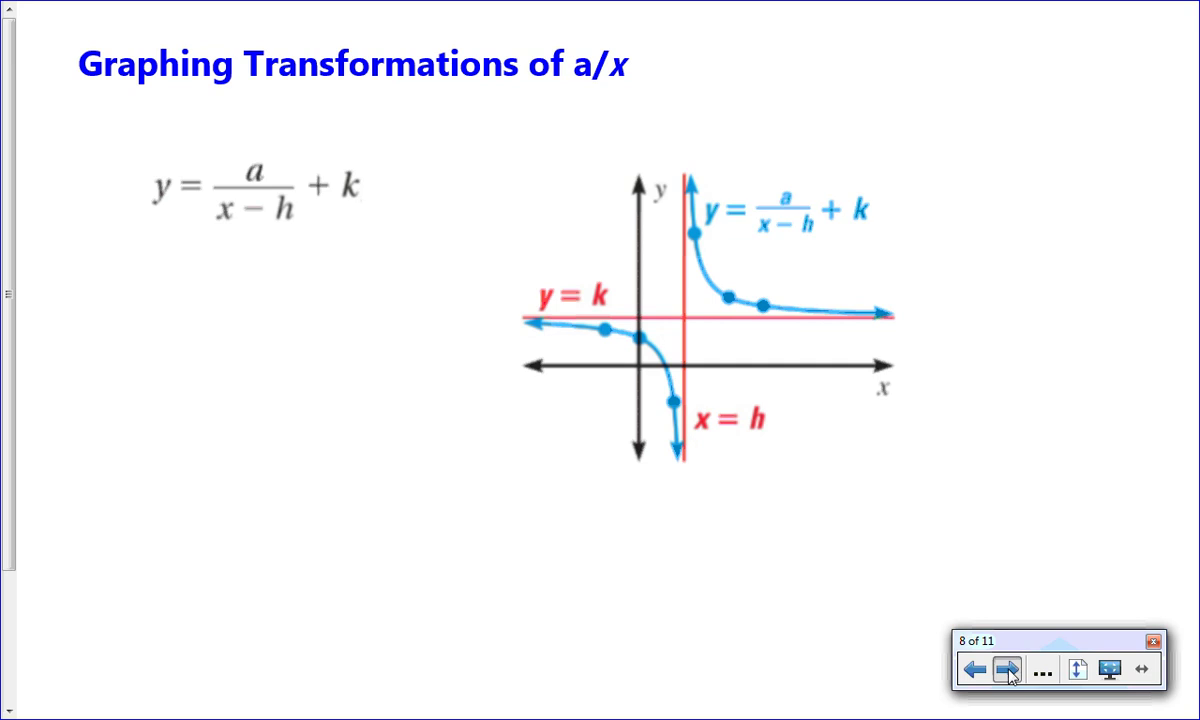
left_click(1007, 670)
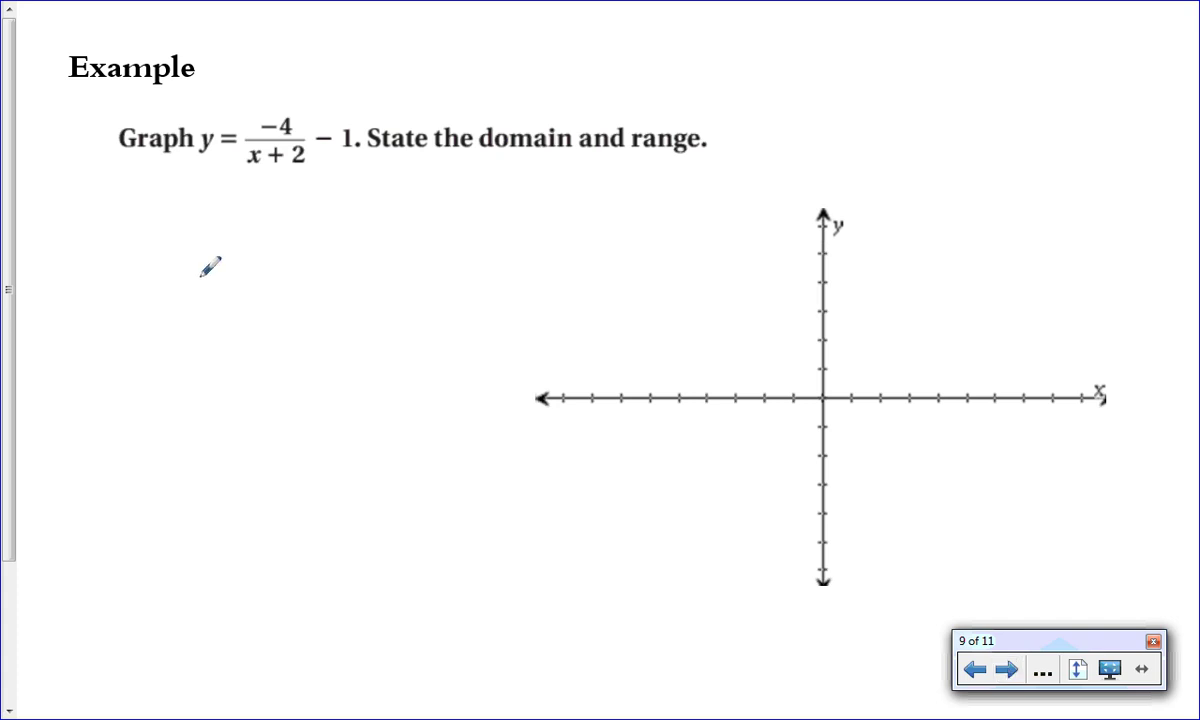
Step: Draw a reference cross labelled (0,0) and underline the +2 and -1 in the equation
left_click_drag(259, 234, 262, 350)
mouse_move(201, 294)
left_mouse_down()
mouse_move(334, 288)
mouse_move(270, 315)
left_mouse_up()
mouse_move(286, 297)
left_mouse_down()
mouse_move(298, 320)
mouse_move(312, 297)
left_mouse_up()
left_click_drag(325, 291, 327, 310)
left_click_drag(289, 185, 350, 167)
Step: Write 'left 2, down 1' and dash the asymptotes x = -2 and y = -1
mouse_move(190, 404)
left_mouse_down()
mouse_move(193, 434)
mouse_move(240, 416)
left_mouse_up()
mouse_move(252, 404)
left_mouse_down()
mouse_move(292, 409)
mouse_move(289, 425)
mouse_move(306, 422)
mouse_move(308, 441)
mouse_move(338, 408)
mouse_move(337, 424)
mouse_move(425, 428)
left_mouse_up()
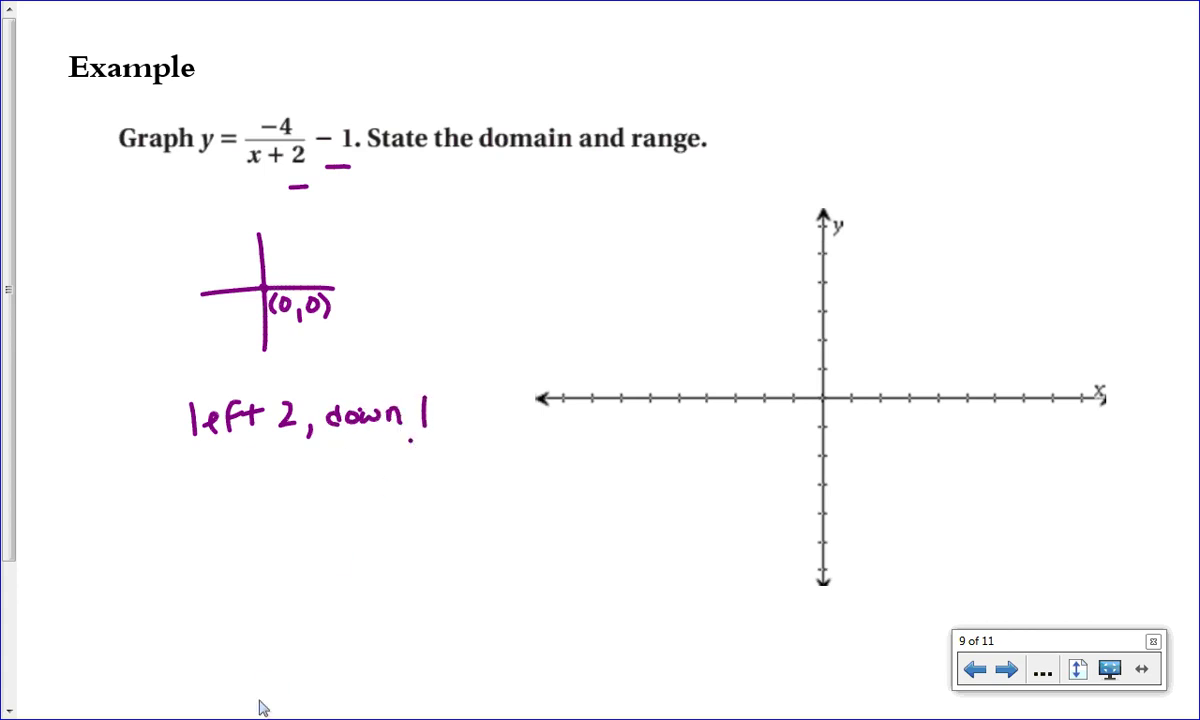
left_click_drag(757, 248, 765, 575)
left_click_drag(546, 426, 1002, 428)
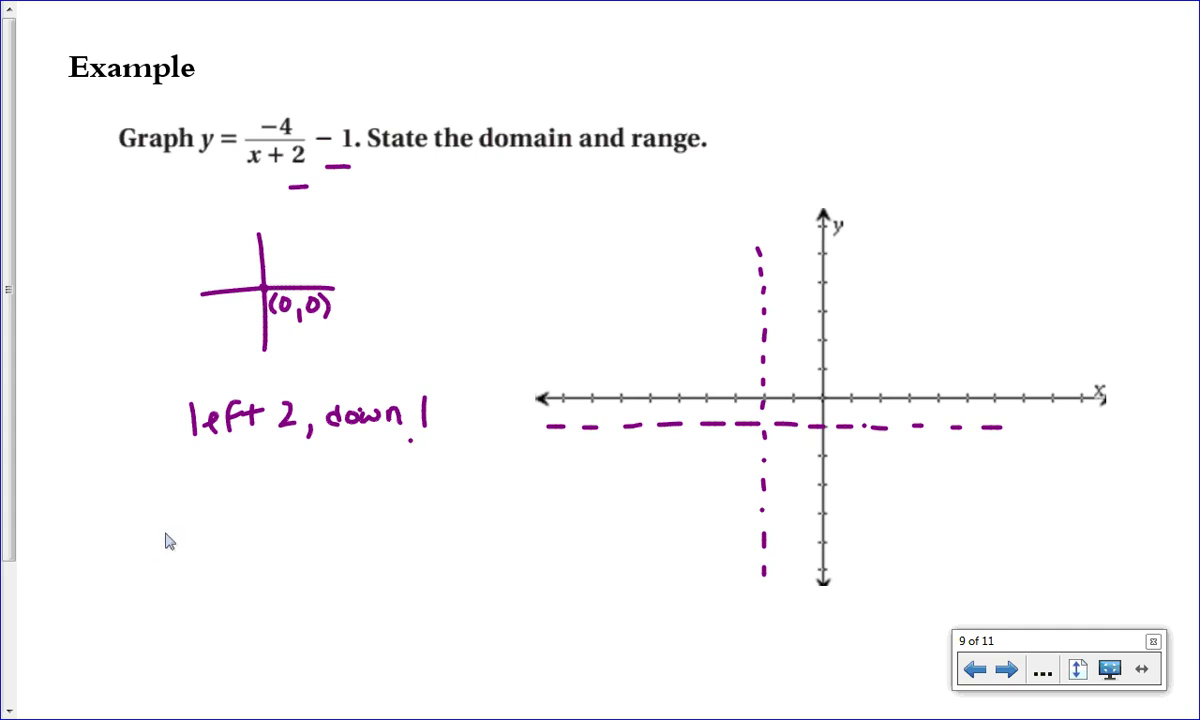
Step: Evaluate f(-3) = -4/(-3+2) - 1 = 3 and sketch the upper-left branch through it
mouse_move(192, 508)
left_mouse_down()
mouse_move(161, 534)
mouse_move(192, 528)
left_mouse_up()
mouse_move(209, 497)
left_mouse_down()
mouse_move(205, 552)
mouse_move(228, 519)
left_mouse_up()
mouse_move(231, 514)
left_mouse_down()
mouse_move(249, 549)
mouse_move(270, 519)
mouse_move(282, 529)
mouse_move(368, 510)
left_mouse_up()
mouse_move(363, 495)
left_mouse_down()
mouse_move(318, 523)
mouse_move(380, 528)
mouse_move(320, 544)
mouse_move(340, 536)
mouse_move(339, 553)
mouse_move(385, 525)
left_mouse_up()
mouse_move(355, 543)
left_mouse_down()
mouse_move(388, 555)
mouse_move(416, 518)
left_mouse_up()
mouse_move(430, 509)
left_mouse_down()
mouse_move(431, 531)
mouse_move(476, 515)
left_mouse_up()
left_click_drag(458, 527, 476, 527)
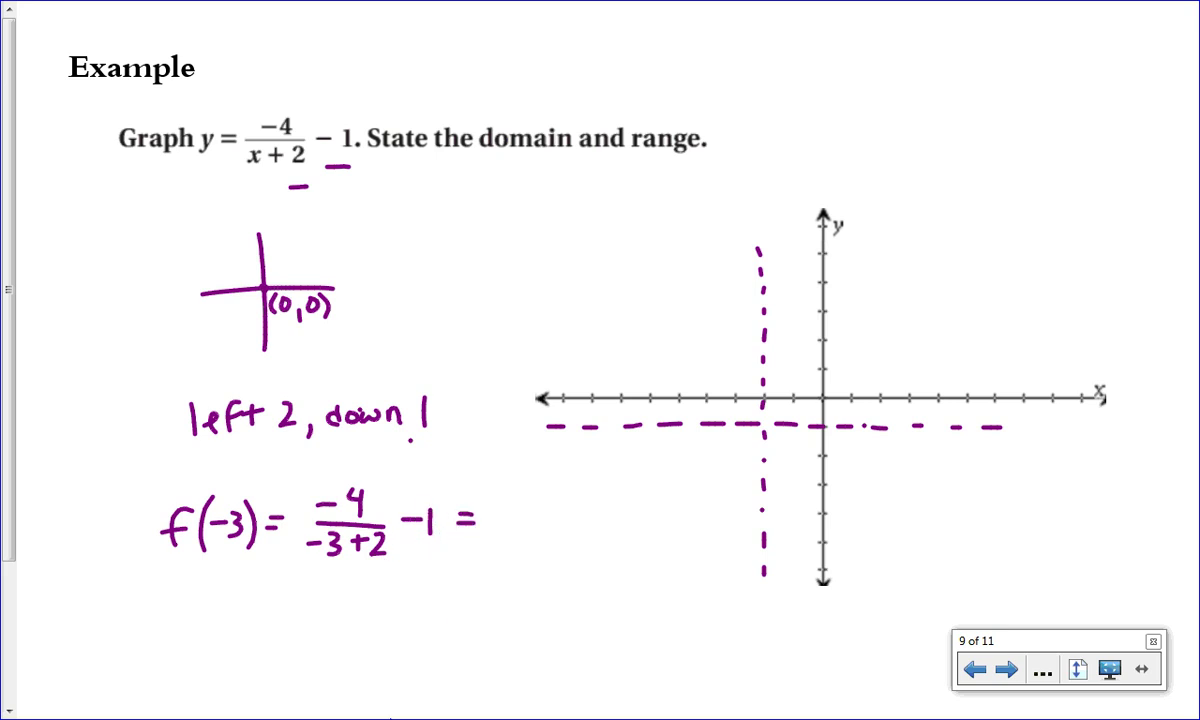
left_click_drag(492, 508, 492, 541)
mouse_move(545, 390)
left_mouse_down()
mouse_move(656, 379)
mouse_move(720, 349)
mouse_move(738, 286)
mouse_move(733, 232)
left_mouse_up()
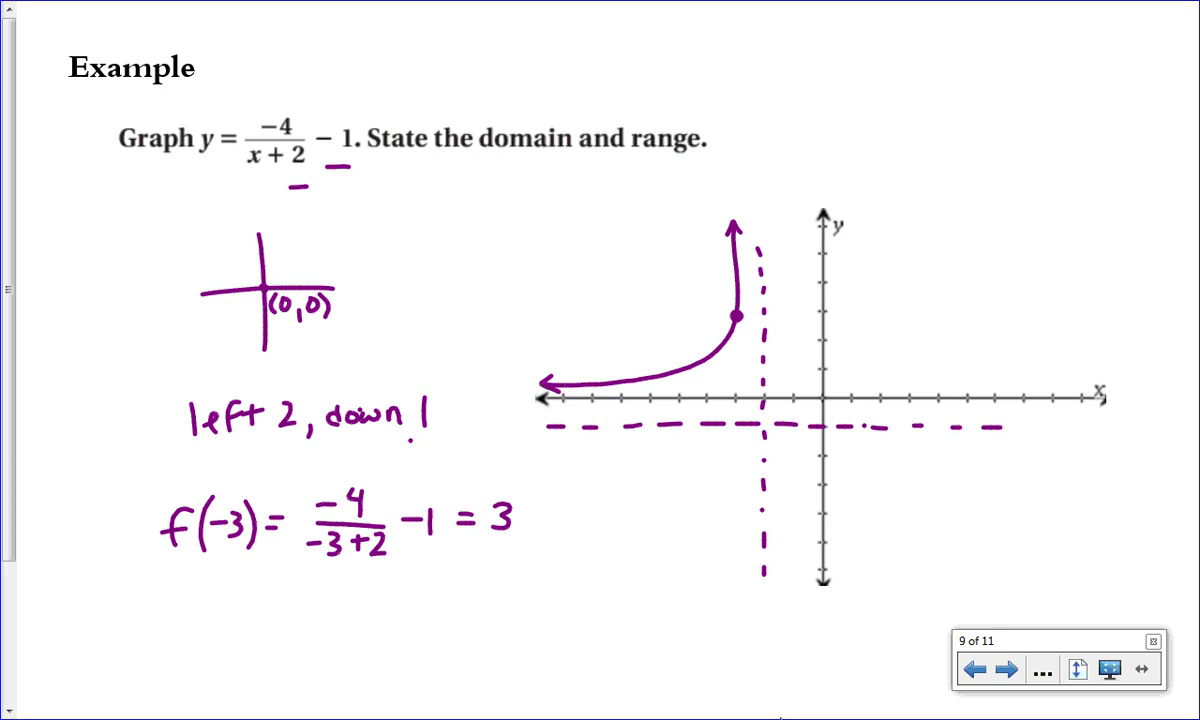
Step: Evaluate f(0) = -3, plot (0, -3), sketch the right branch, and begin the domain label D
mouse_move(180, 593)
left_mouse_down()
mouse_move(166, 632)
mouse_move(181, 606)
mouse_move(210, 640)
mouse_move(224, 603)
left_mouse_up()
mouse_move(238, 598)
left_mouse_down()
mouse_move(240, 643)
mouse_move(281, 608)
left_mouse_up()
left_click_drag(264, 622, 331, 594)
mouse_move(352, 583)
left_mouse_down()
mouse_move(360, 618)
mouse_move(313, 626)
mouse_move(355, 623)
left_mouse_up()
mouse_move(347, 614)
left_mouse_down()
mouse_move(347, 634)
mouse_move(374, 634)
mouse_move(402, 604)
mouse_move(418, 621)
mouse_move(460, 596)
left_mouse_up()
mouse_move(440, 608)
left_mouse_down()
mouse_move(494, 598)
mouse_move(505, 614)
left_mouse_up()
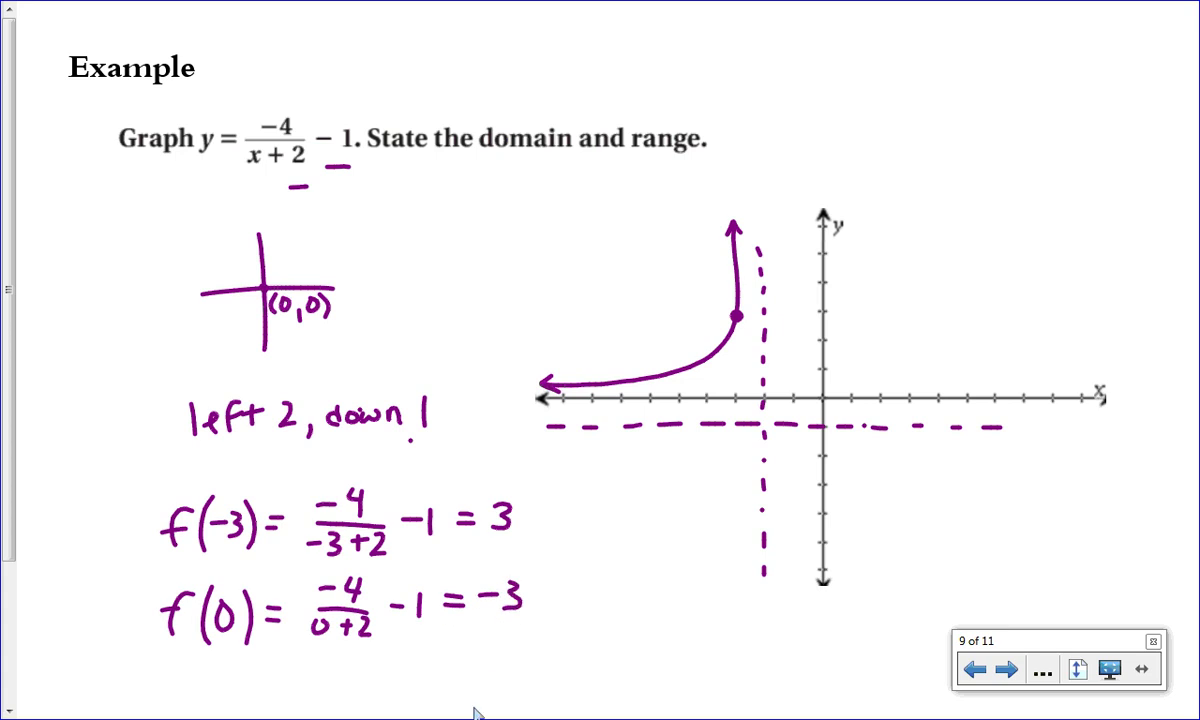
left_click_drag(816, 482, 824, 482)
mouse_move(781, 565)
left_mouse_down()
mouse_move(786, 577)
mouse_move(826, 482)
mouse_move(938, 453)
left_mouse_up()
left_click_drag(938, 453, 922, 461)
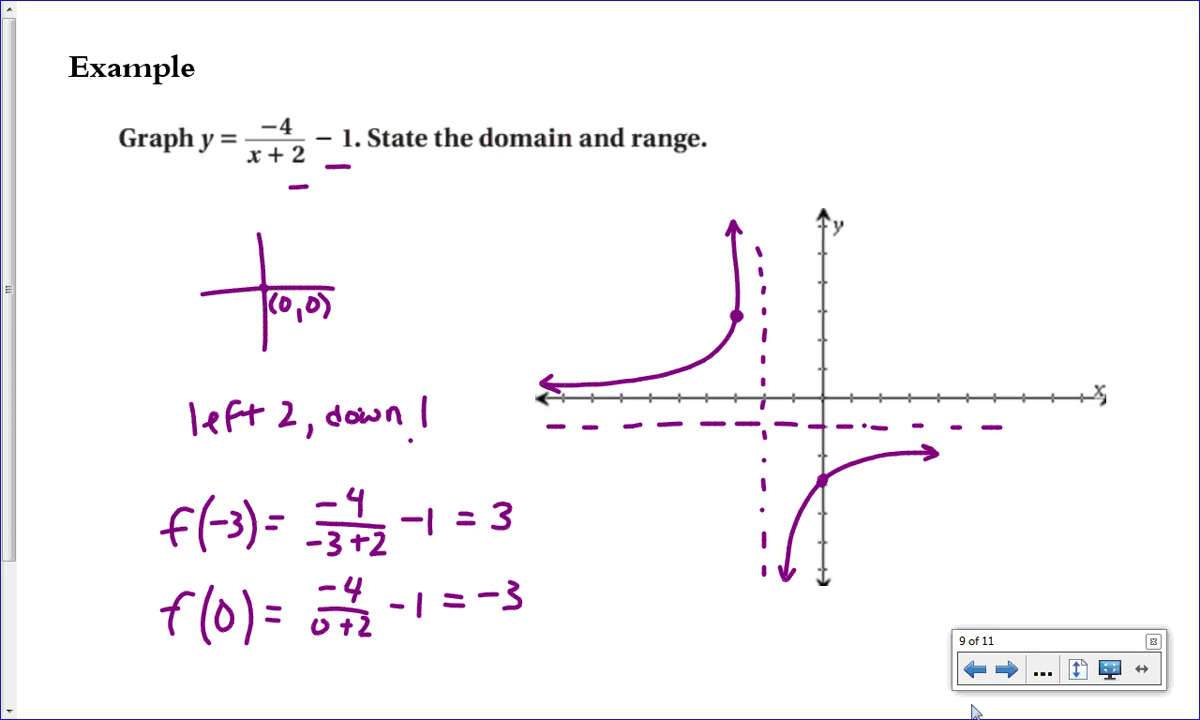
left_click_drag(920, 196, 921, 230)
Step: Write the domain D: {x∈ℝ, x≠-2} with an arrow along the x-axis
left_click(946, 200)
left_click(945, 213)
mouse_move(994, 180)
left_mouse_down()
mouse_move(990, 241)
mouse_move(1014, 199)
mouse_move(1000, 207)
mouse_move(1040, 213)
left_mouse_up()
mouse_move(1057, 198)
left_mouse_down()
mouse_move(1059, 228)
mouse_move(1067, 214)
mouse_move(1056, 207)
mouse_move(1088, 236)
mouse_move(1118, 228)
left_mouse_up()
mouse_move(1118, 206)
left_mouse_down()
mouse_move(1100, 228)
mouse_move(1145, 221)
left_mouse_up()
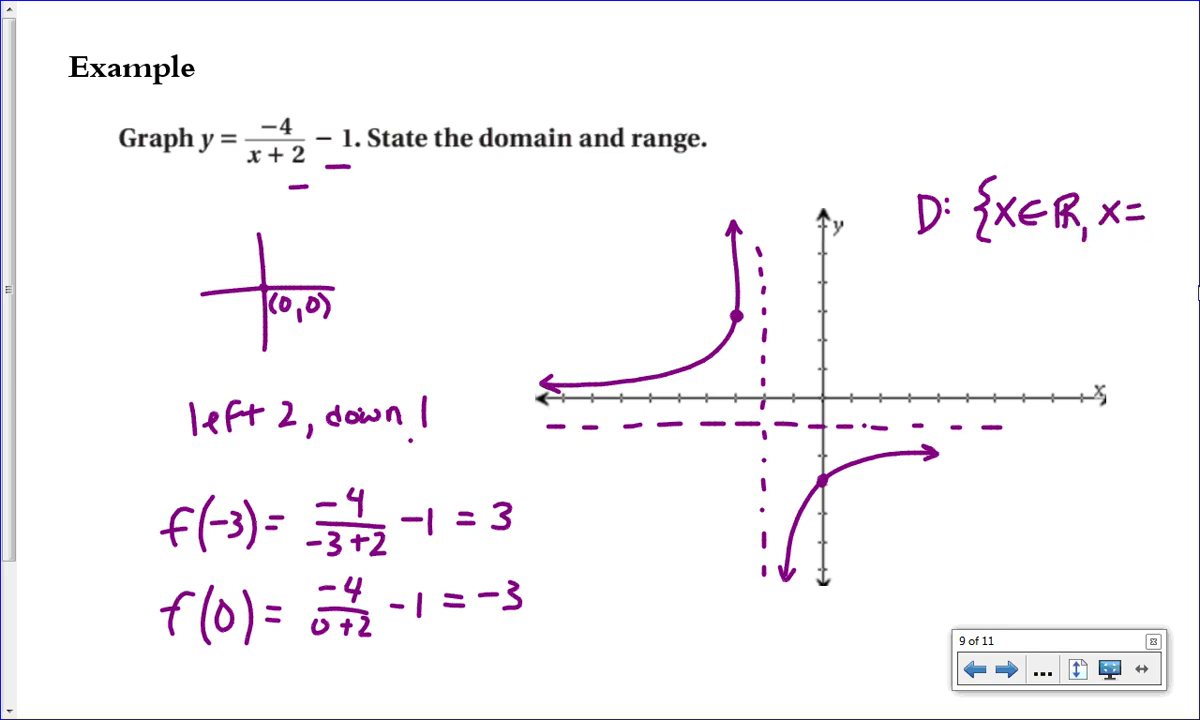
mouse_move(530, 397)
left_mouse_down()
mouse_move(746, 397)
mouse_move(748, 407)
mouse_move(786, 393)
mouse_move(784, 407)
mouse_move(1040, 399)
left_mouse_up()
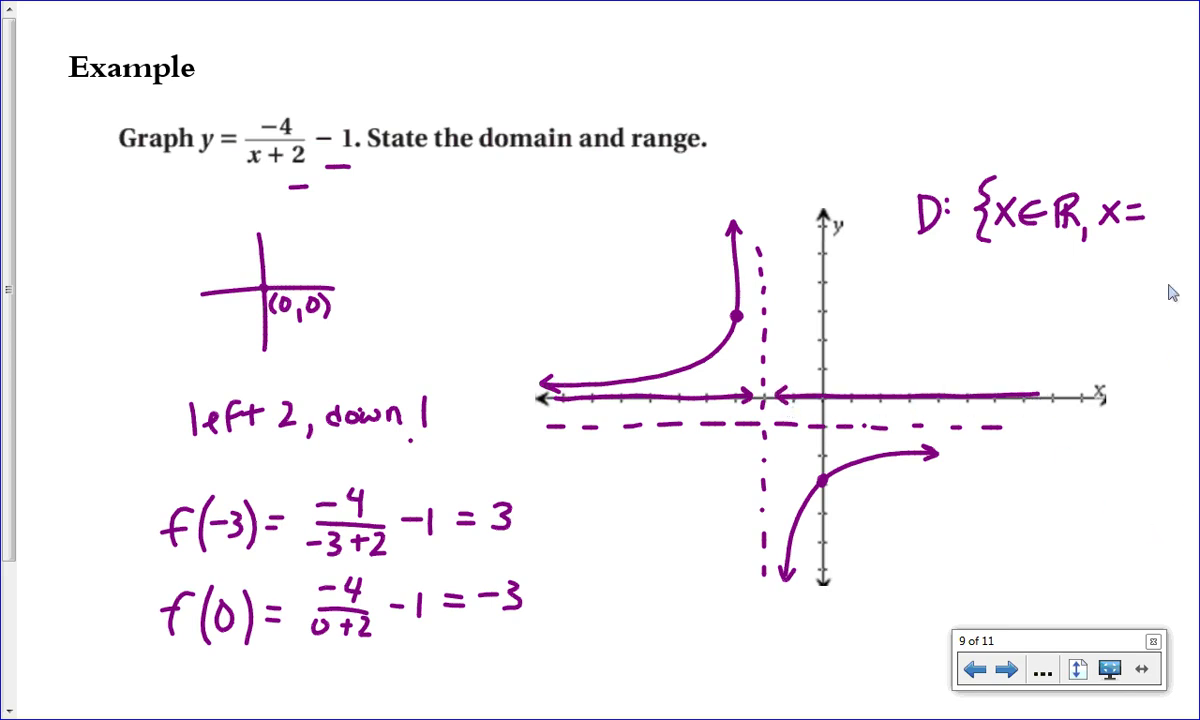
mouse_move(1140, 199)
left_mouse_down()
mouse_move(1127, 232)
mouse_move(1158, 216)
mouse_move(1178, 228)
left_mouse_up()
left_click(1183, 224)
mouse_move(1173, 180)
left_mouse_down()
mouse_move(1190, 210)
mouse_move(1178, 238)
left_mouse_up()
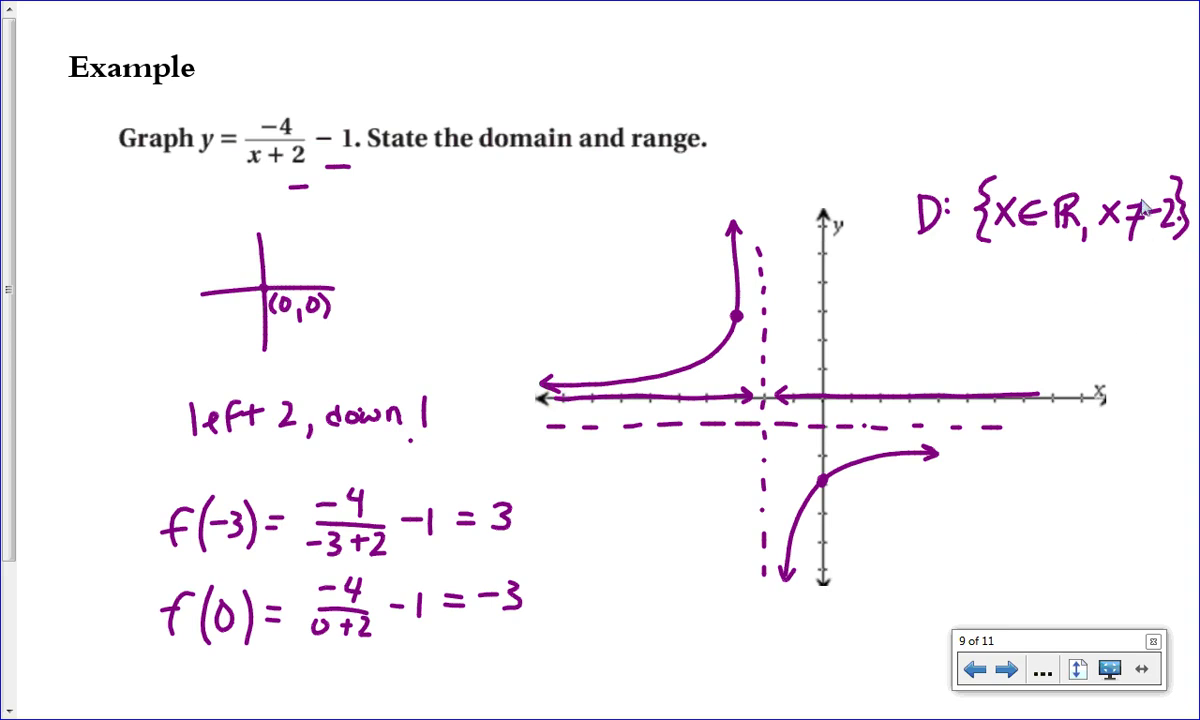
Step: Write the range R: {y∈ℝ, y≠-1} and trace the vertical asymptote with arrows
mouse_move(918, 282)
left_mouse_down()
mouse_move(935, 282)
mouse_move(936, 314)
left_mouse_up()
left_click(937, 285)
left_click(937, 307)
mouse_move(992, 258)
left_mouse_down()
mouse_move(974, 290)
mouse_move(990, 322)
mouse_move(1020, 302)
mouse_move(1008, 322)
mouse_move(1045, 314)
mouse_move(1044, 300)
mouse_move(1052, 316)
left_mouse_up()
mouse_move(1052, 288)
left_mouse_down()
mouse_move(1074, 288)
mouse_move(1066, 318)
mouse_move(1078, 322)
mouse_move(1118, 306)
left_mouse_up()
mouse_move(1130, 292)
left_mouse_down()
mouse_move(1114, 330)
mouse_move(1147, 305)
mouse_move(1134, 313)
left_mouse_up()
mouse_move(755, 451)
left_mouse_down()
mouse_move(769, 450)
mouse_move(760, 572)
left_mouse_up()
left_click_drag(765, 275, 764, 405)
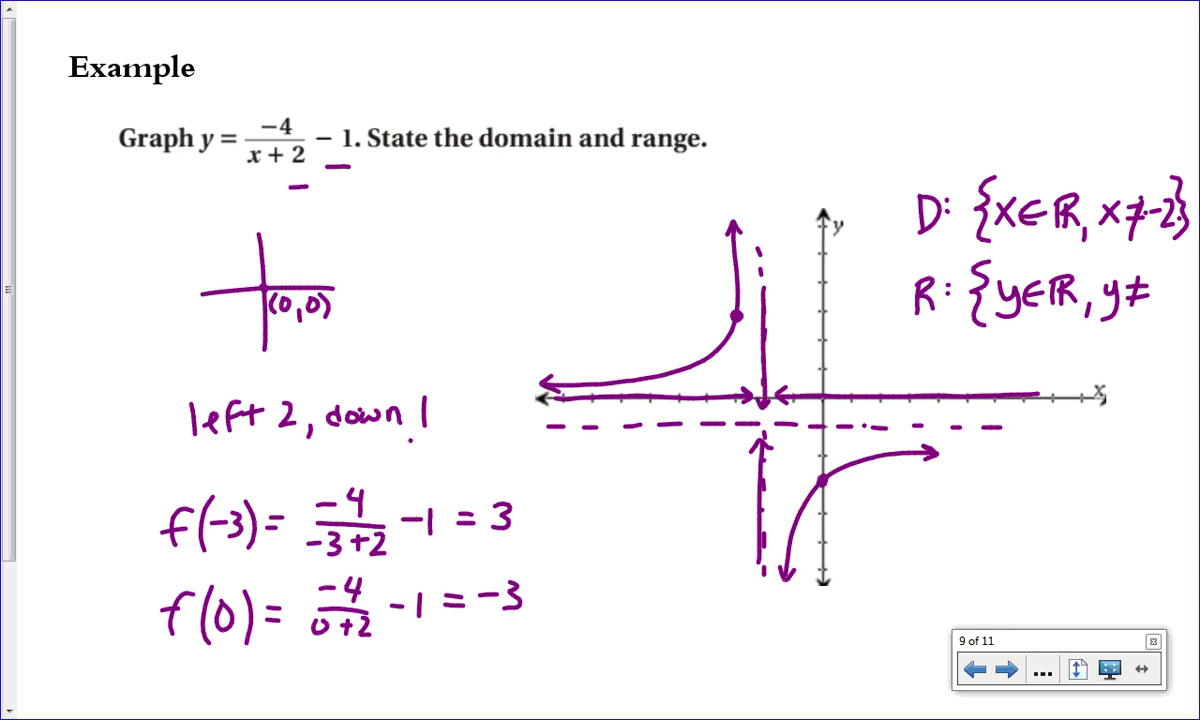
left_click_drag(1152, 298, 1174, 305)
left_click_drag(1180, 258, 1188, 323)
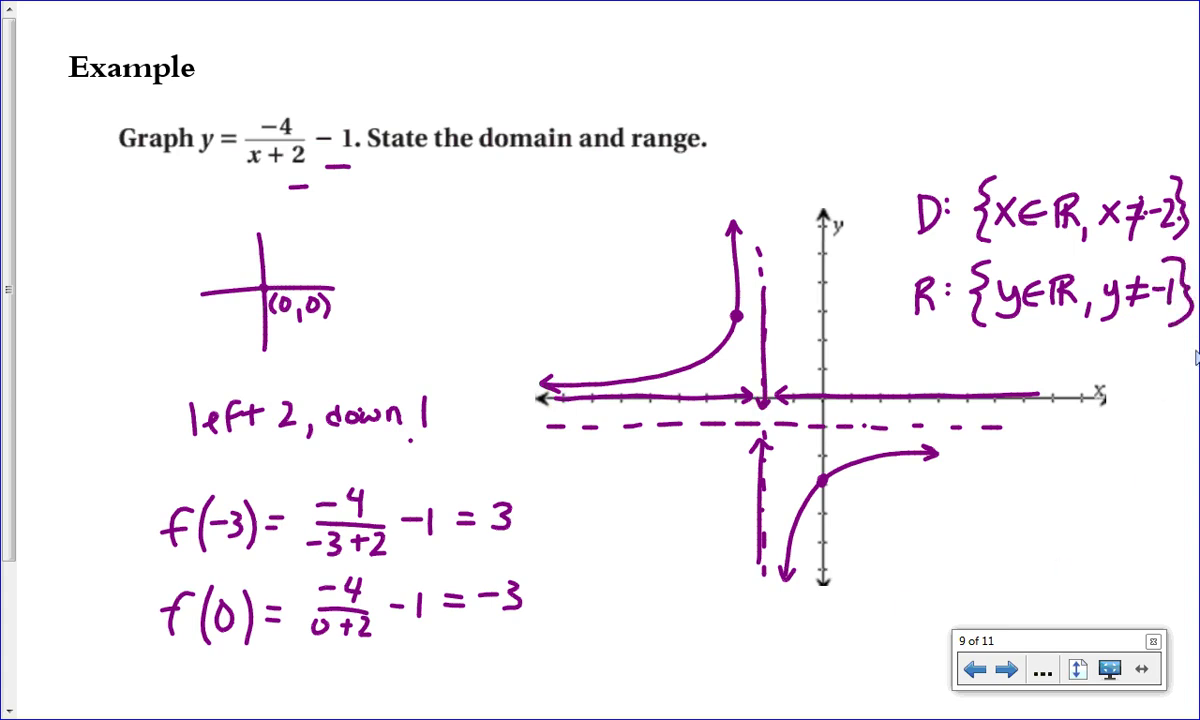